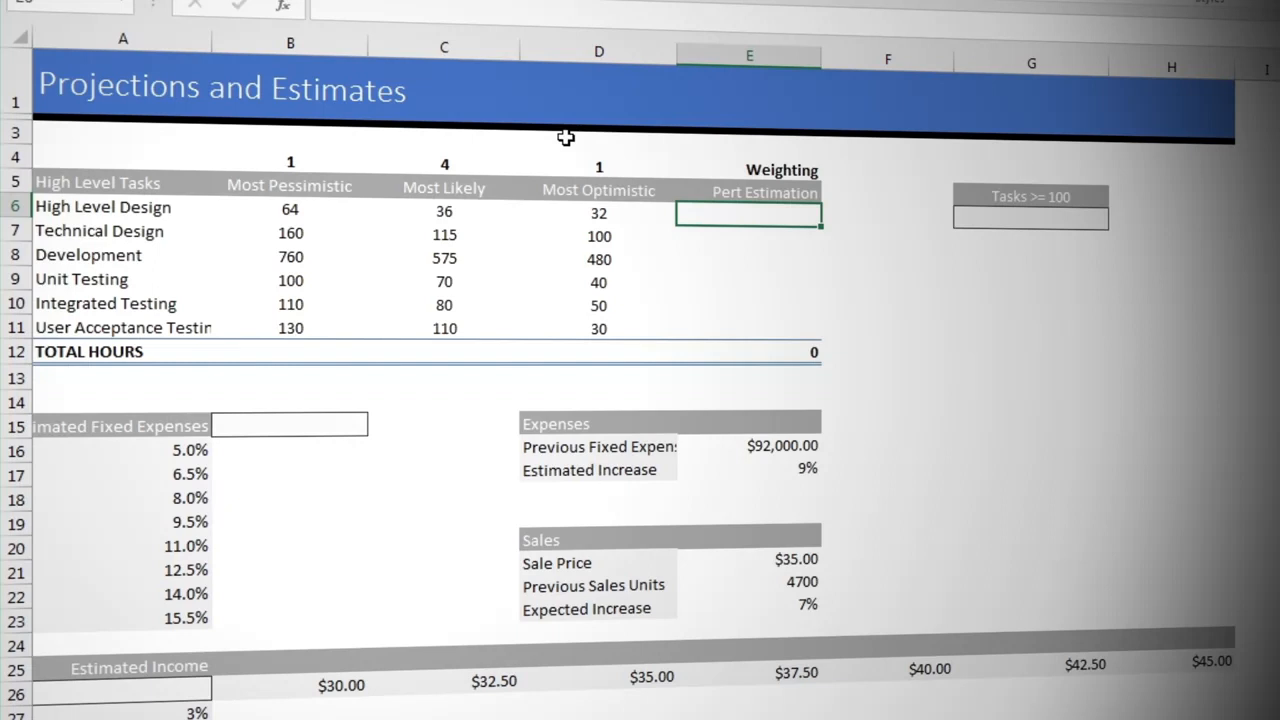
# Begin the Pert Estimation formula for High Level Design in E6 with =SUMPRODUCT(B6:D6,$B$4:$D$4).
pyautogui.write('=sum')
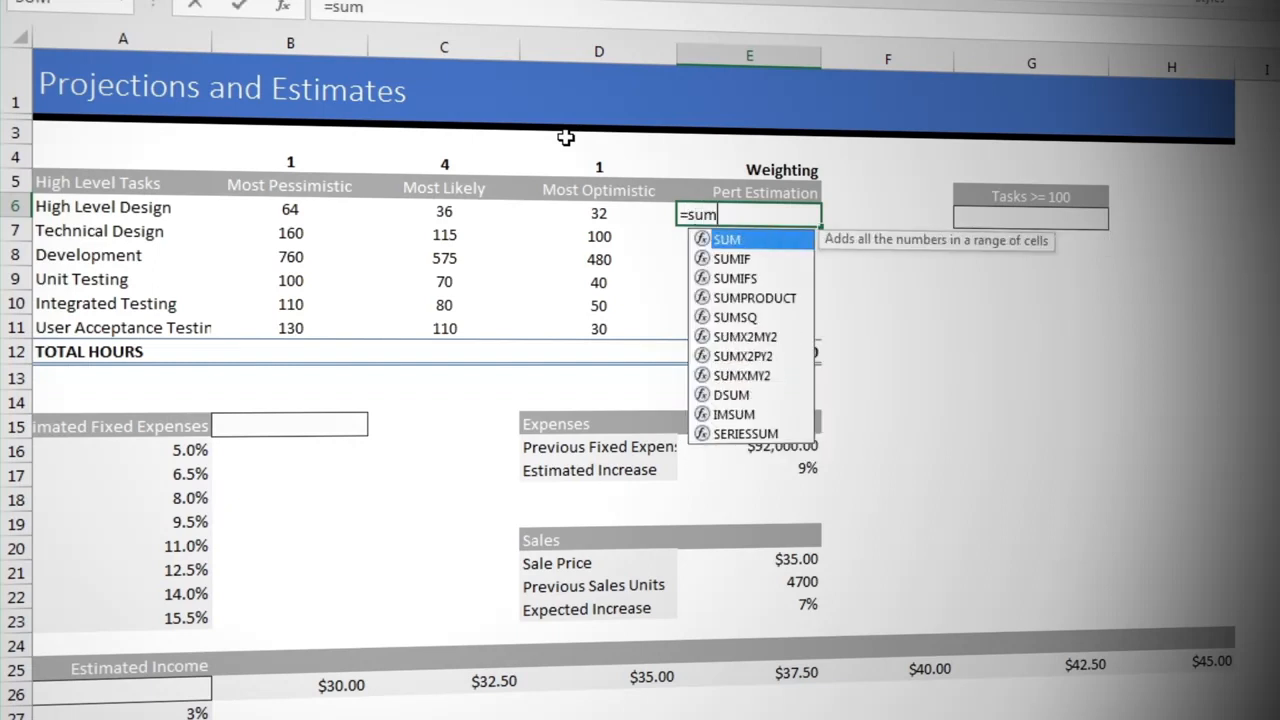
pyautogui.press('Down')
pyautogui.press('Down')
pyautogui.press('Down')
pyautogui.press('Tab')
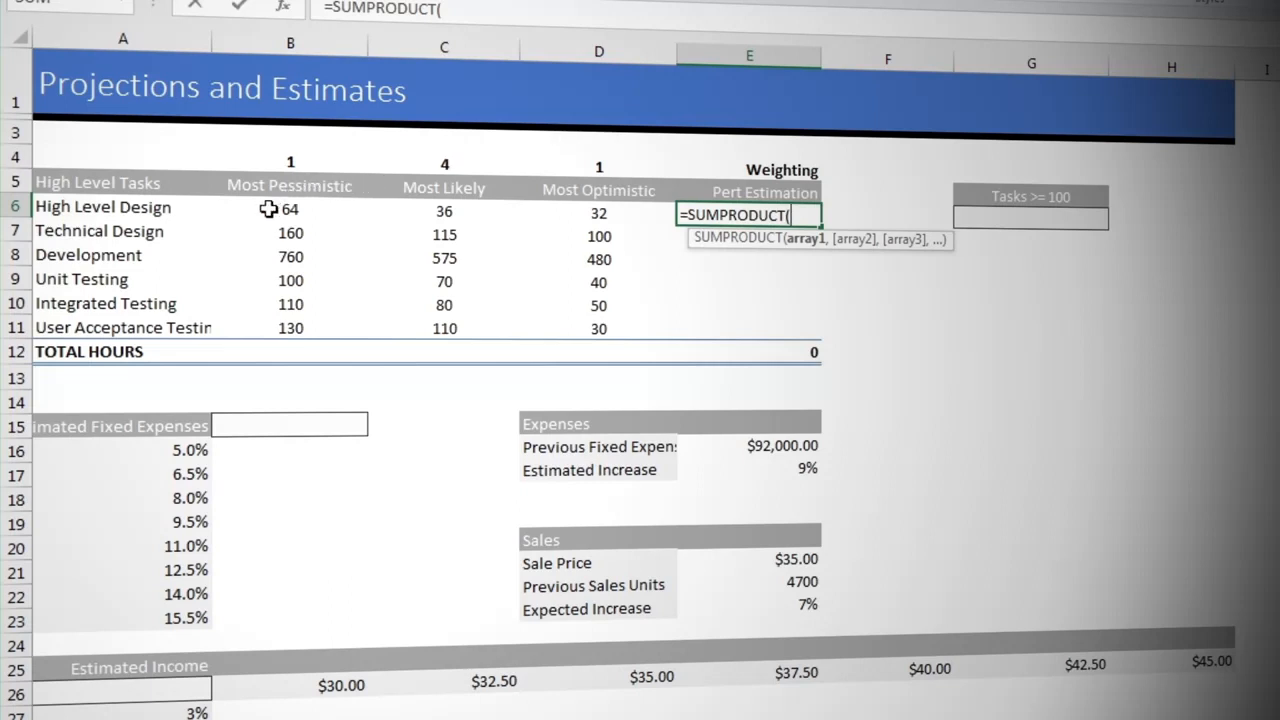
pyautogui.moveTo(280, 210); pyautogui.dragTo(588, 212)
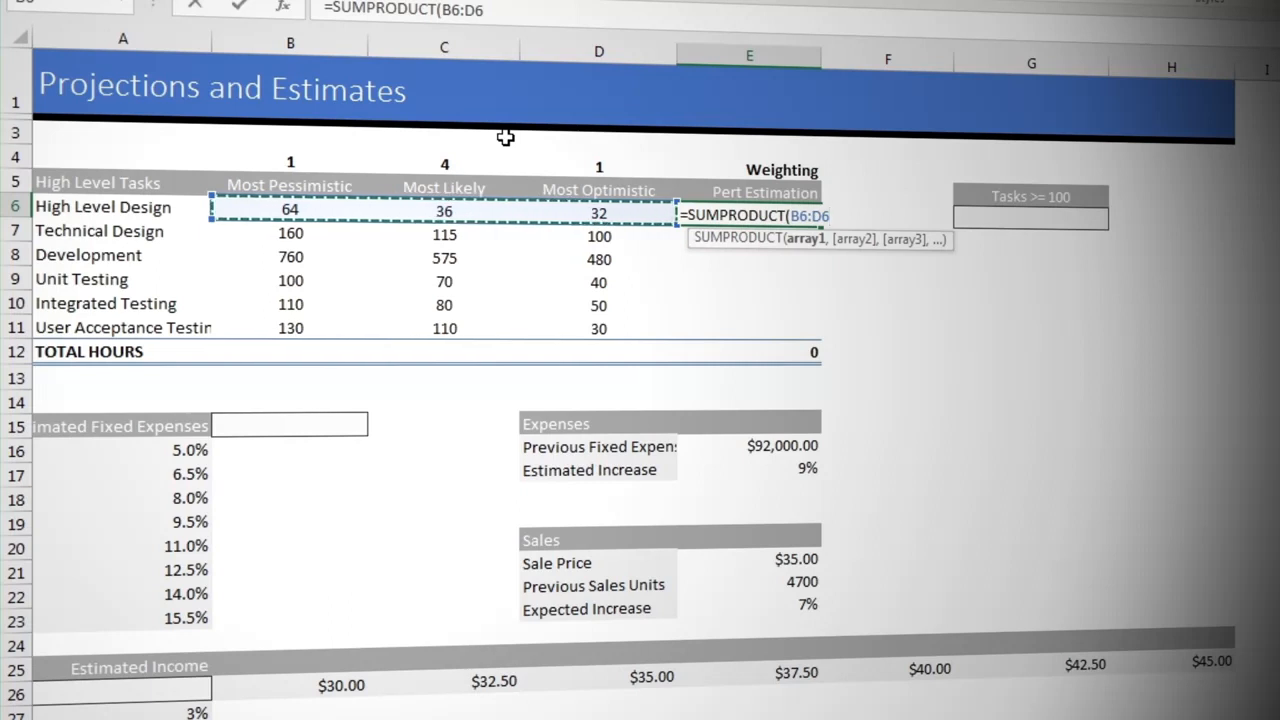
pyautogui.write(',')
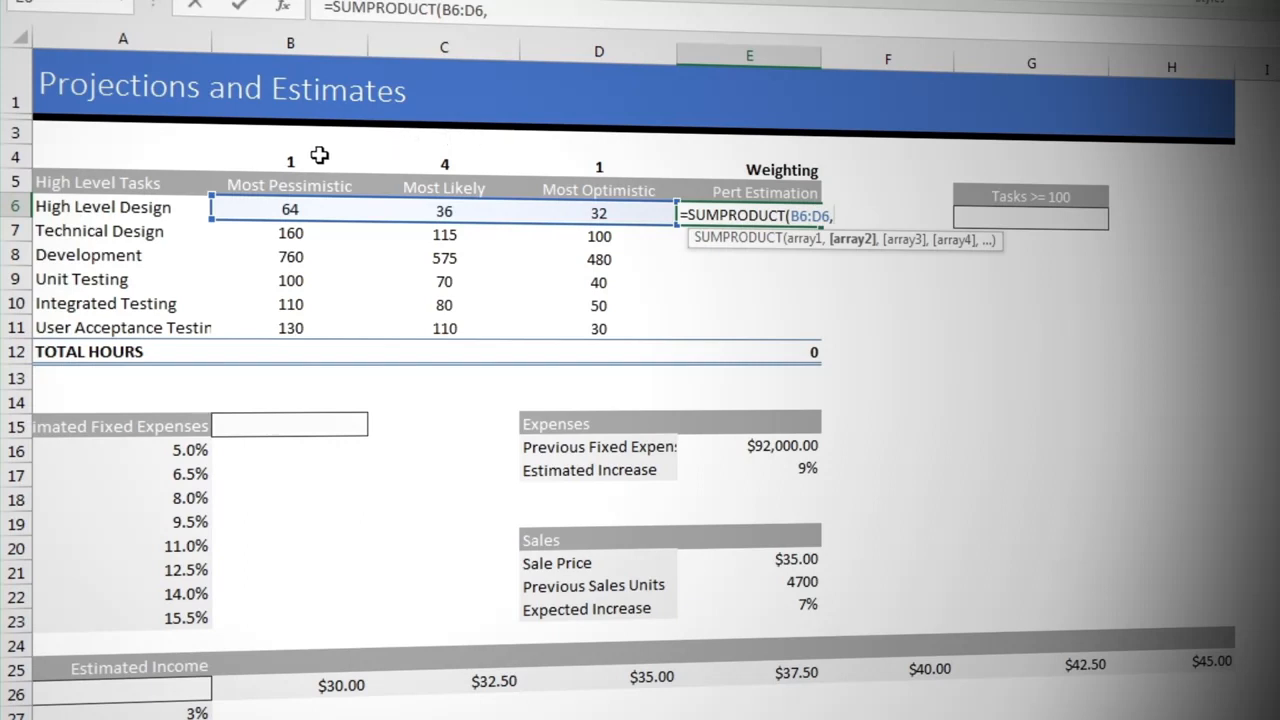
pyautogui.moveTo(323, 157); pyautogui.dragTo(572, 161)
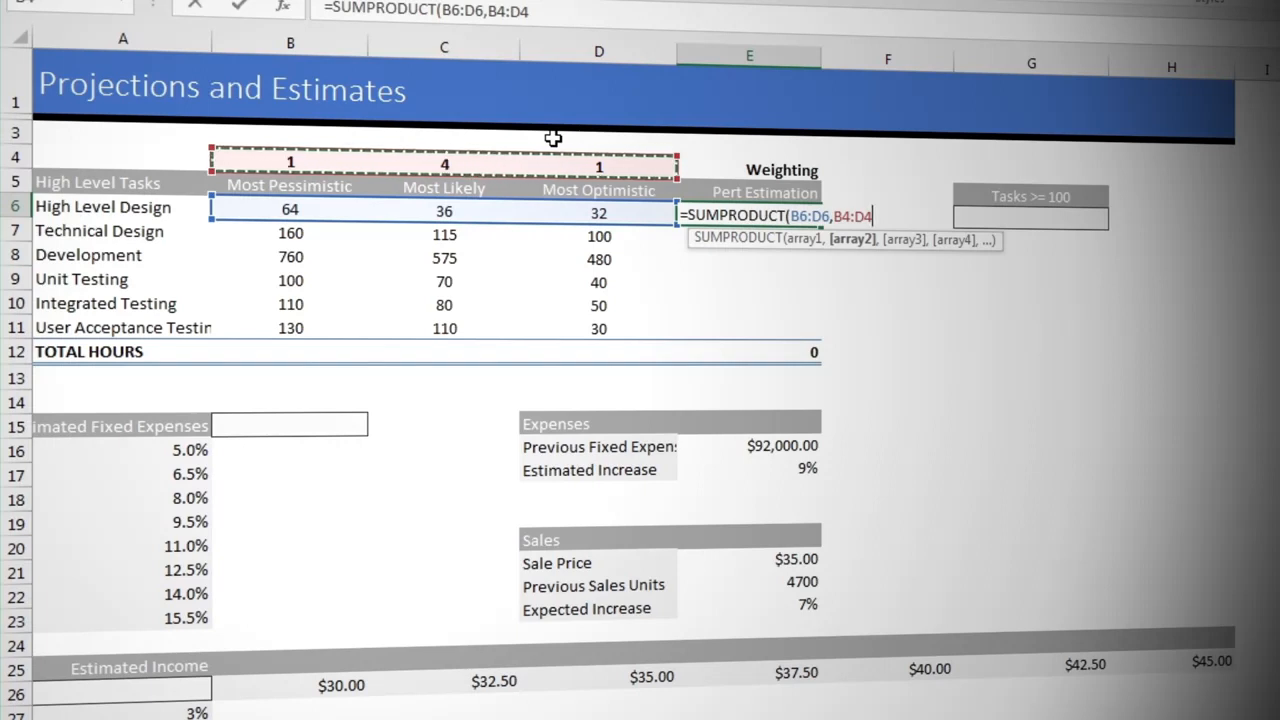
pyautogui.press('F4')
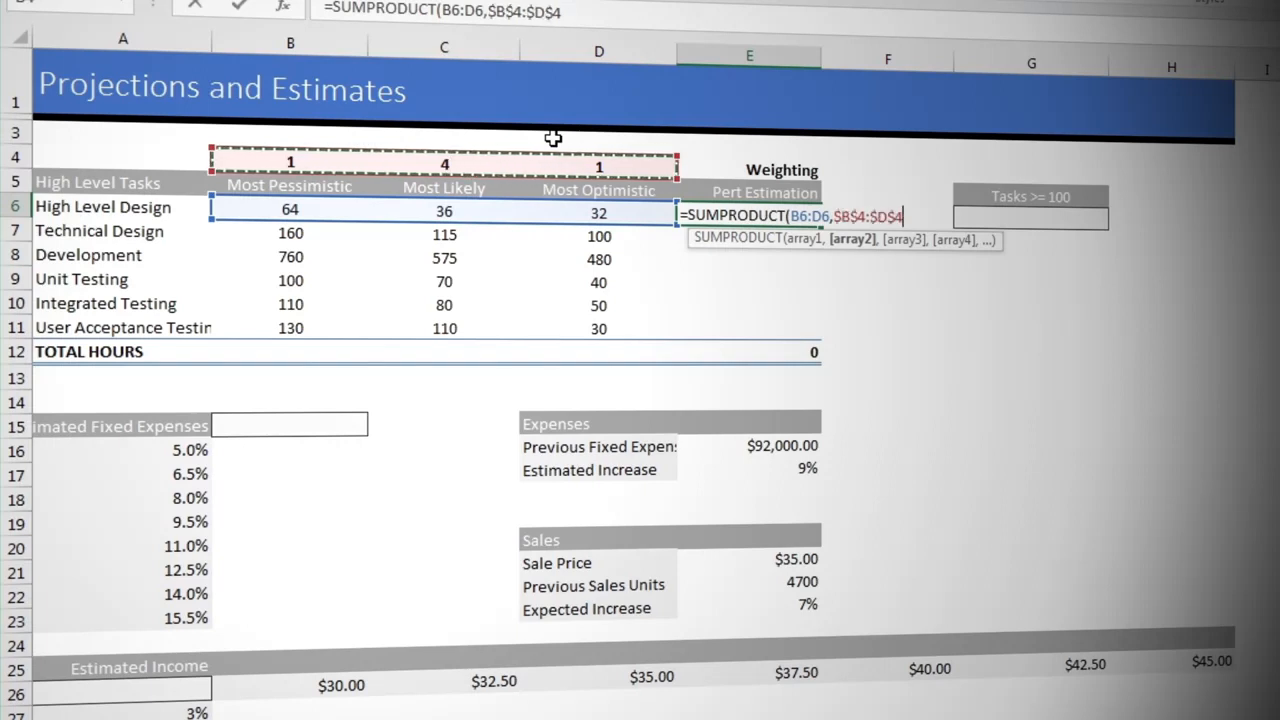
pyautogui.write(')')
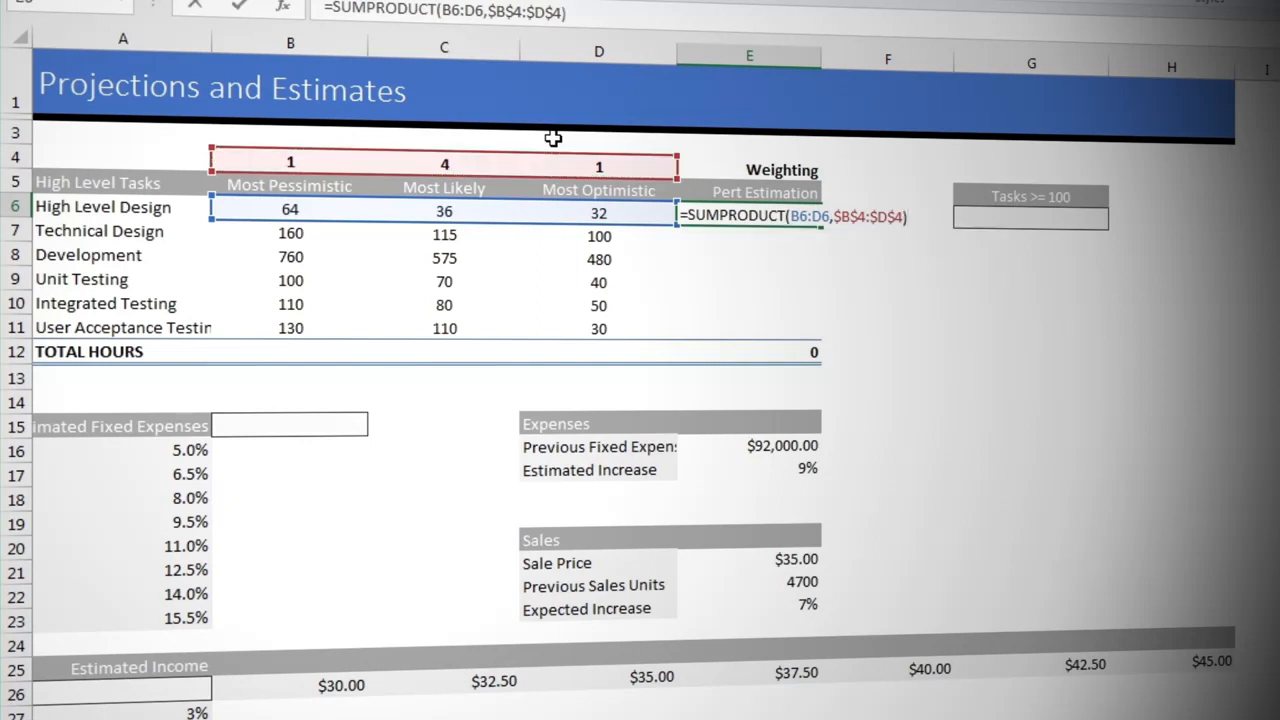
# Complete the E6 formula by dividing by SUM($B$4:$D$4), and fill it down through E11.
pyautogui.write('/sum')
pyautogui.press('Tab')
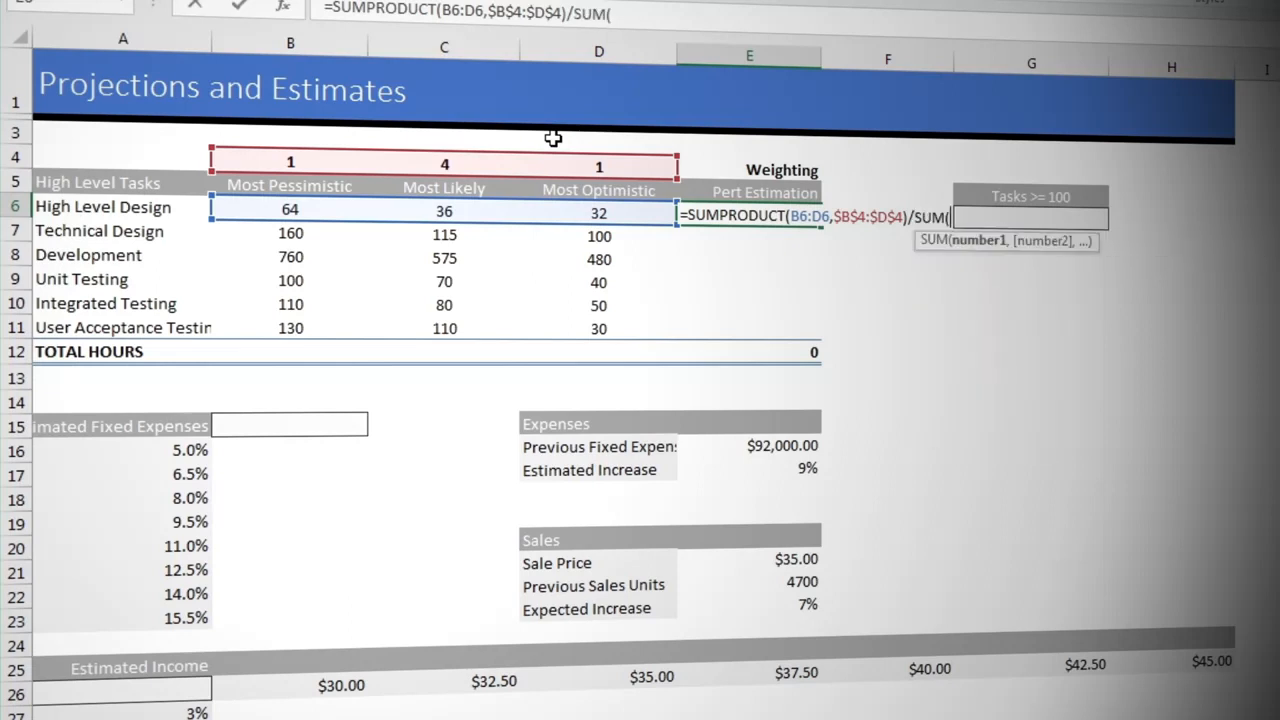
pyautogui.moveTo(286, 158); pyautogui.dragTo(578, 160)
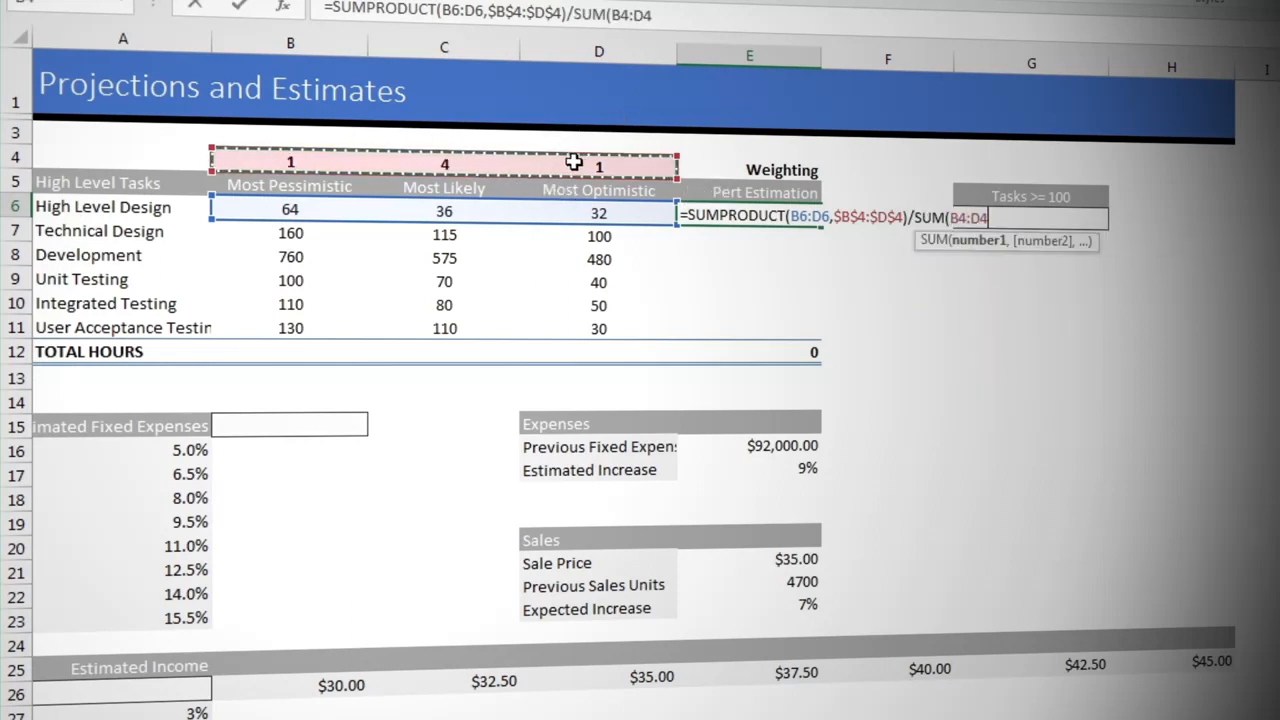
pyautogui.press('F4')
pyautogui.write(')')
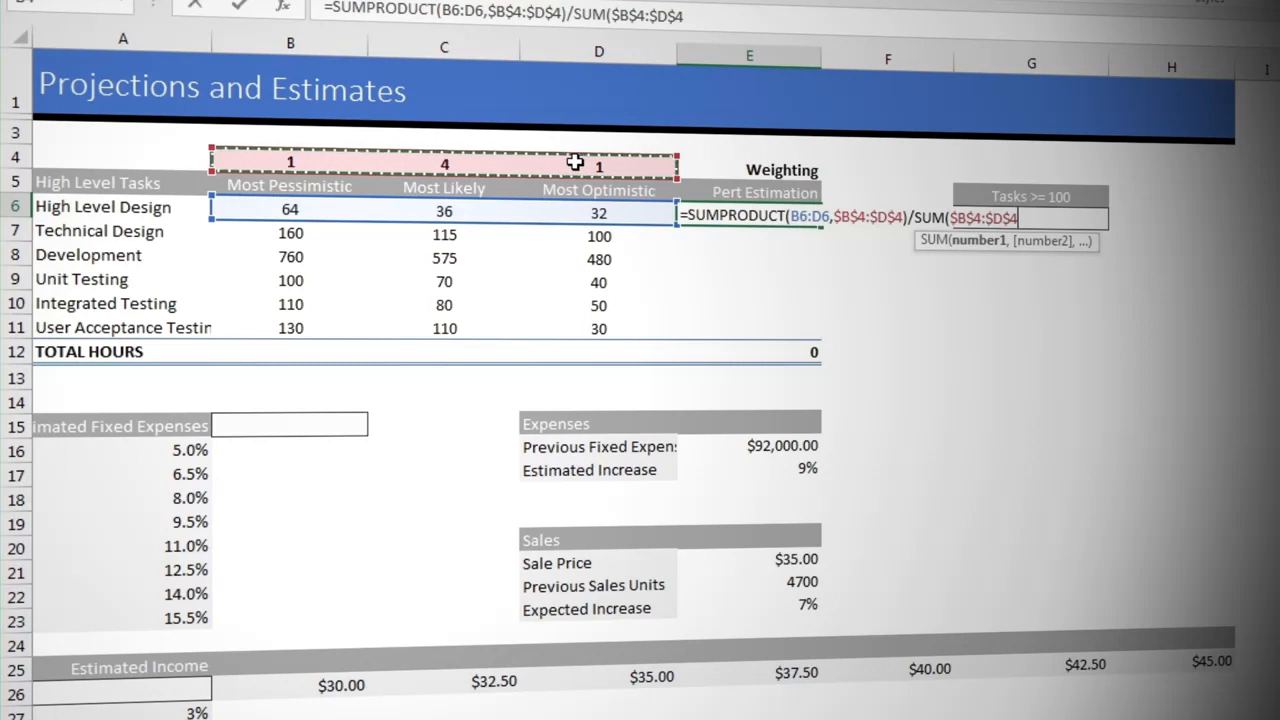
pyautogui.press('Return')
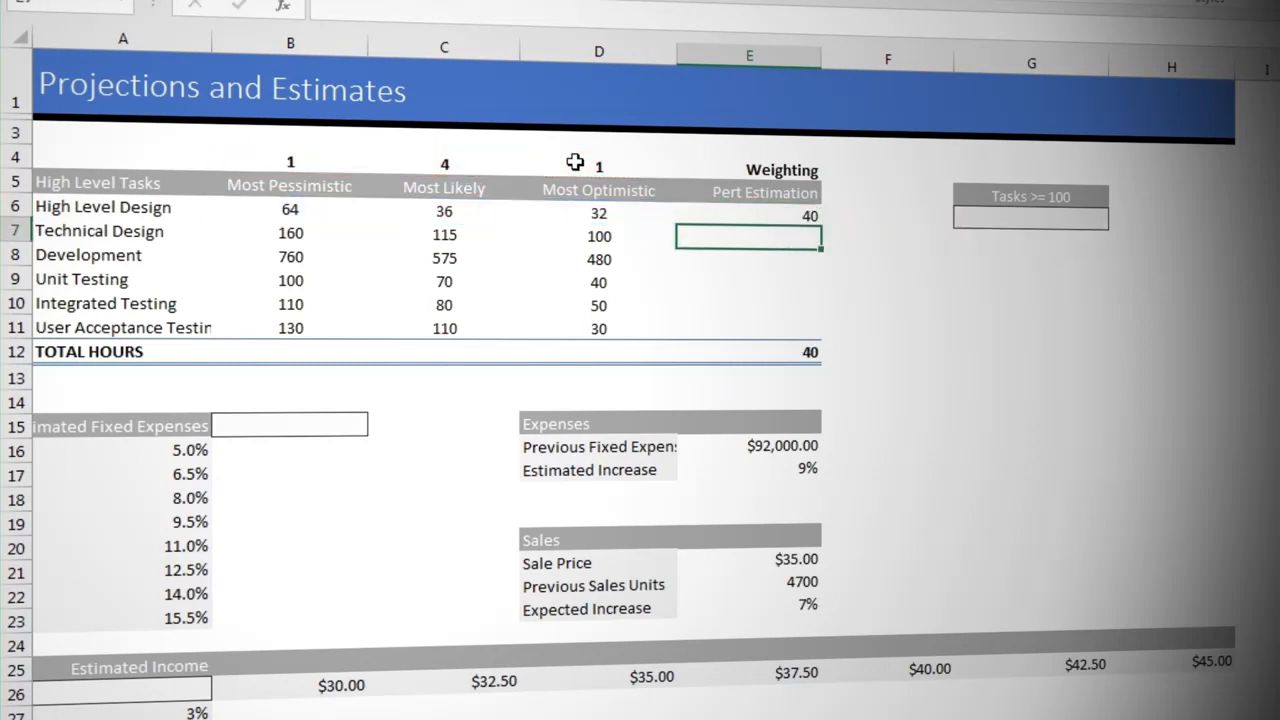
pyautogui.click(800, 216)
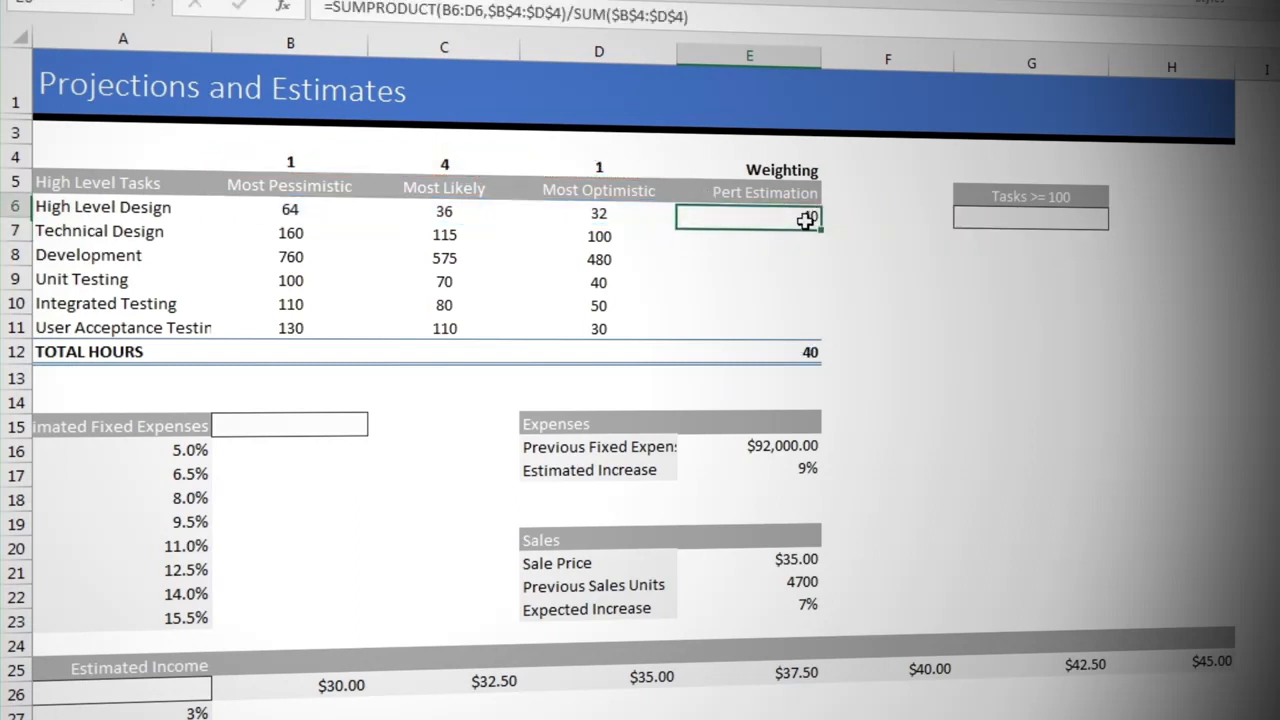
pyautogui.doubleClick(821, 227)
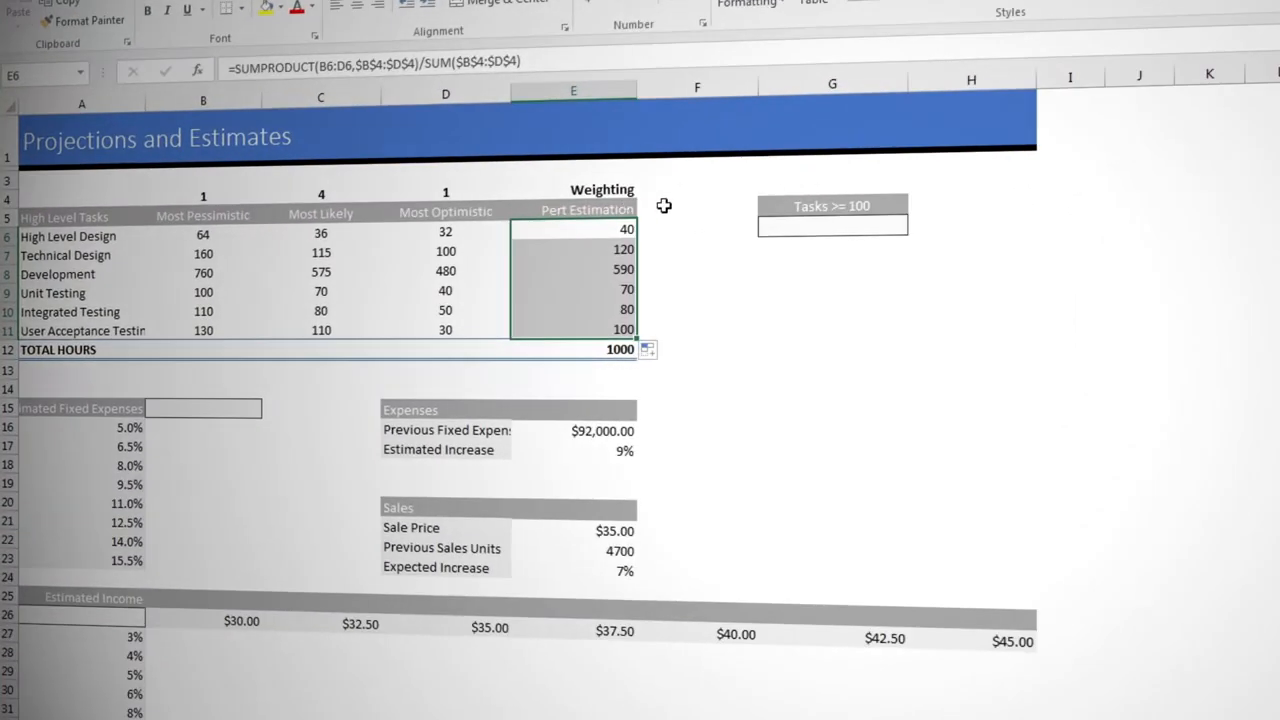
# Count the tasks with a Pert estimation of at least 100 in G6 using =SUMPRODUCT(1*(E6:E11>=100)).
pyautogui.click(795, 224)
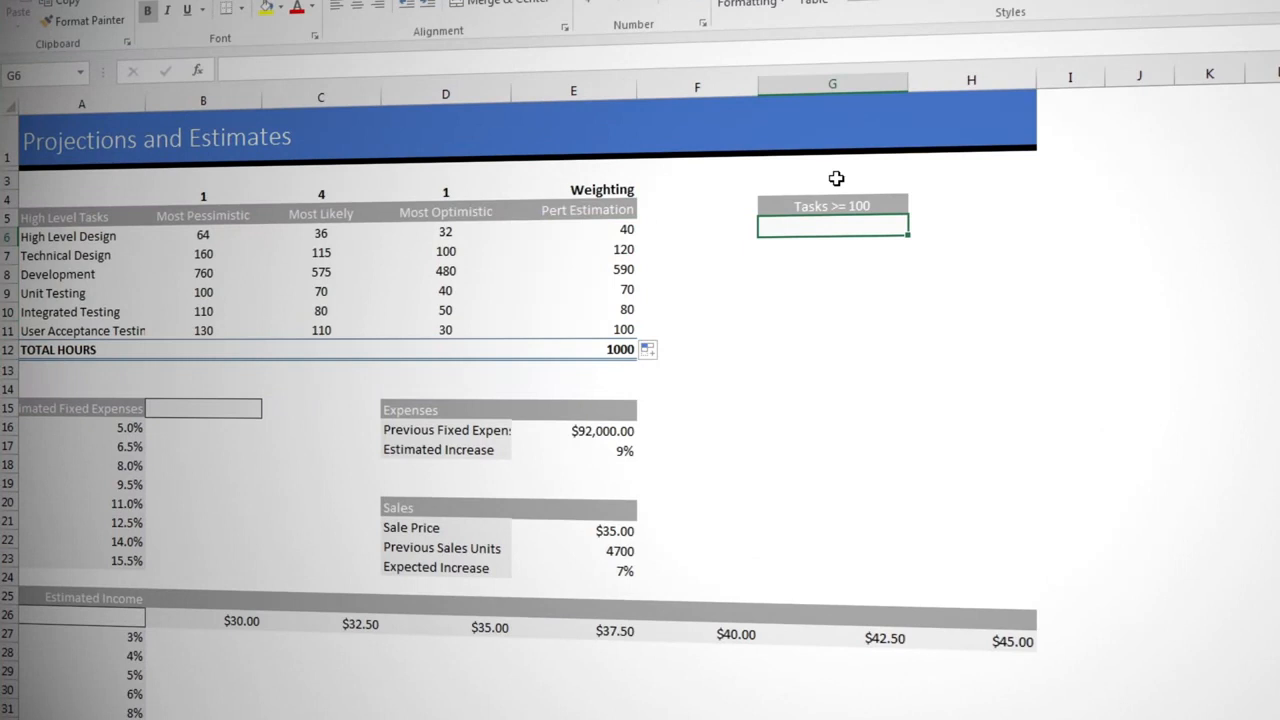
pyautogui.write('=SUMPRODUCT(')
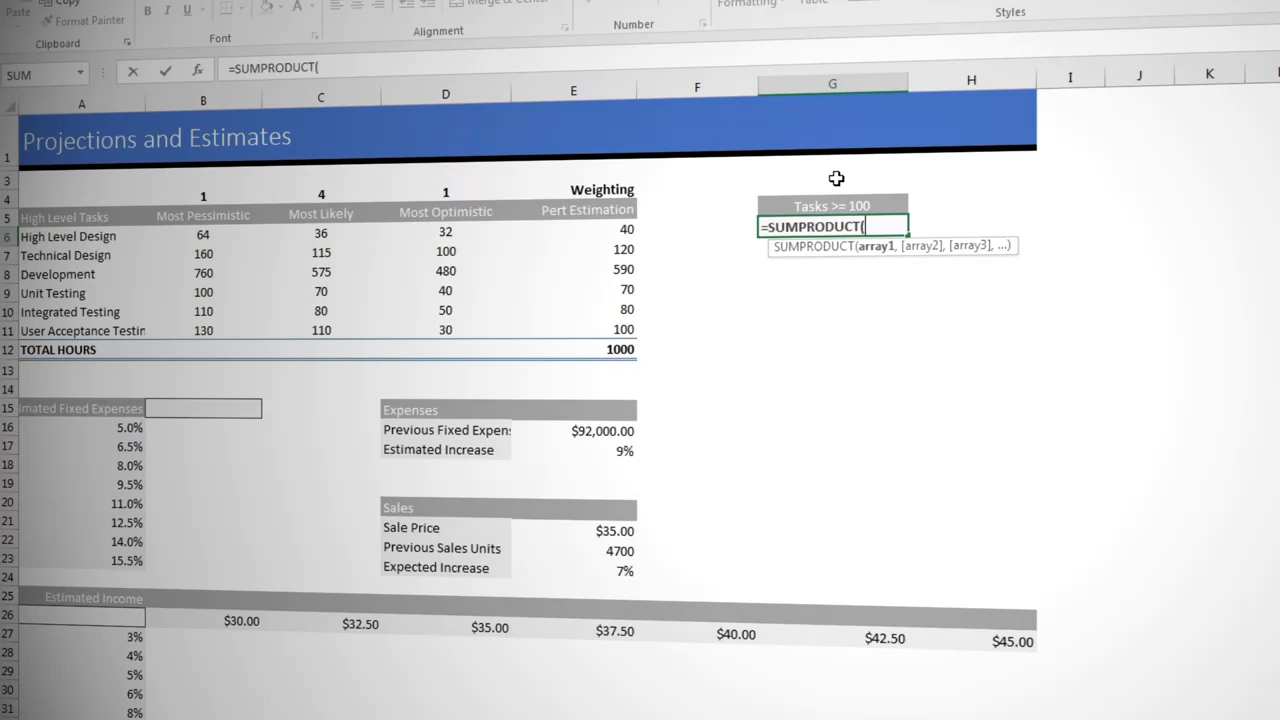
pyautogui.write('1*(')
pyautogui.moveTo(621, 228); pyautogui.dragTo(630, 333)
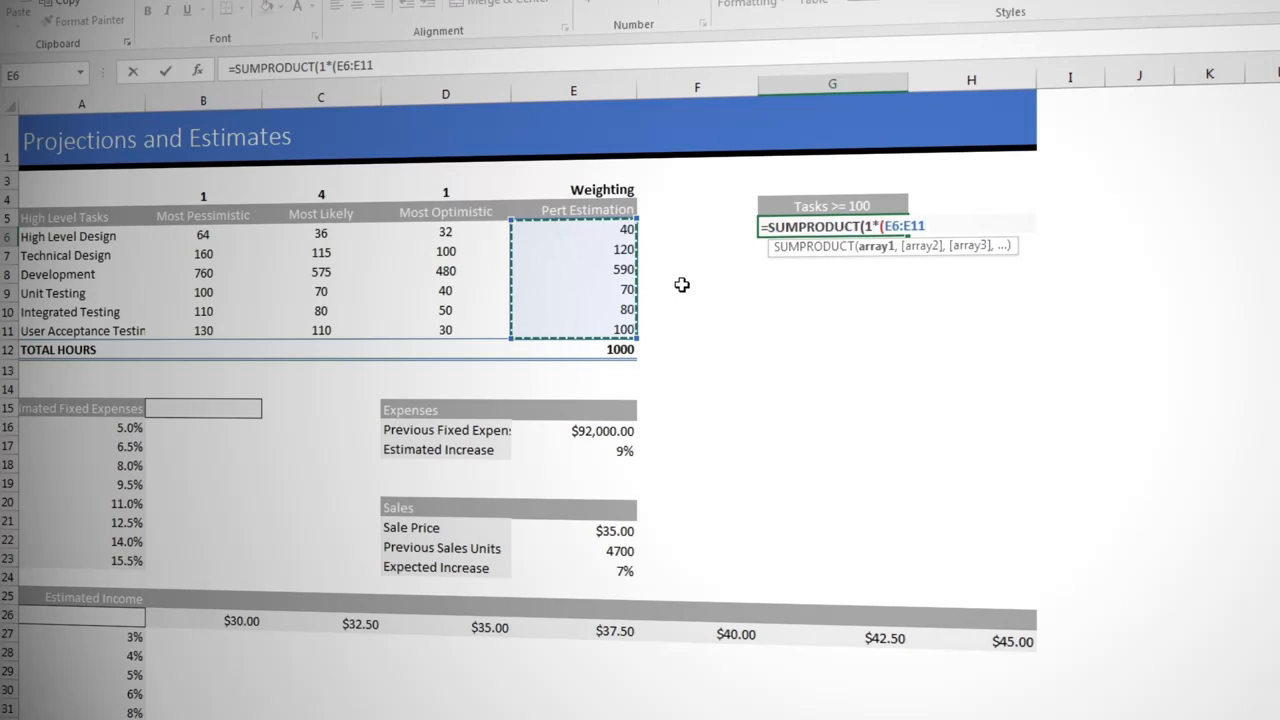
pyautogui.write('>=100')
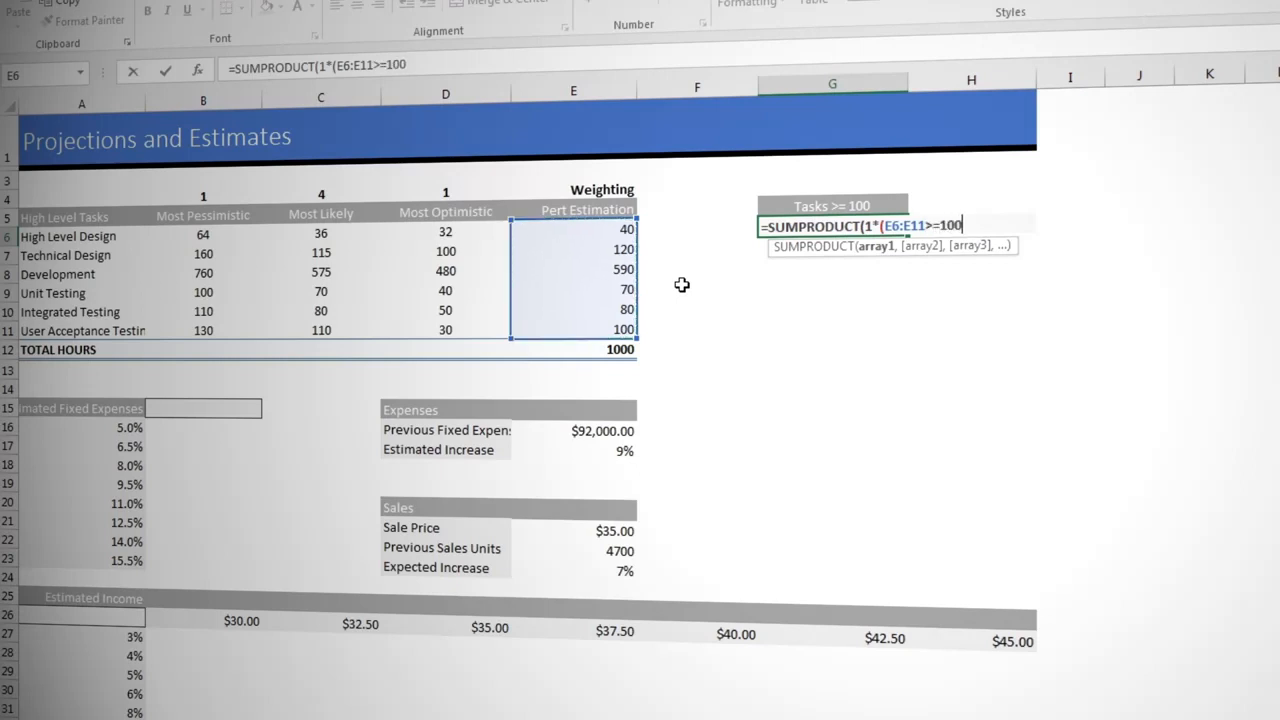
pyautogui.write('))')
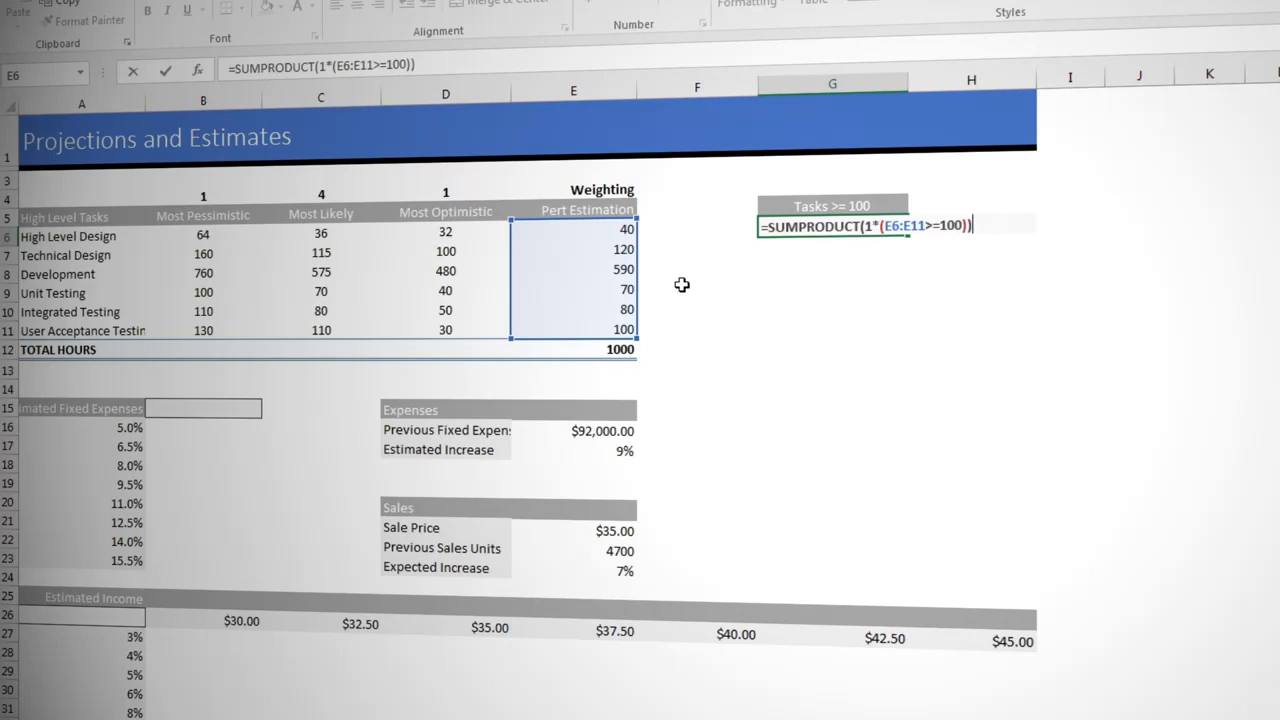
pyautogui.press('Return')
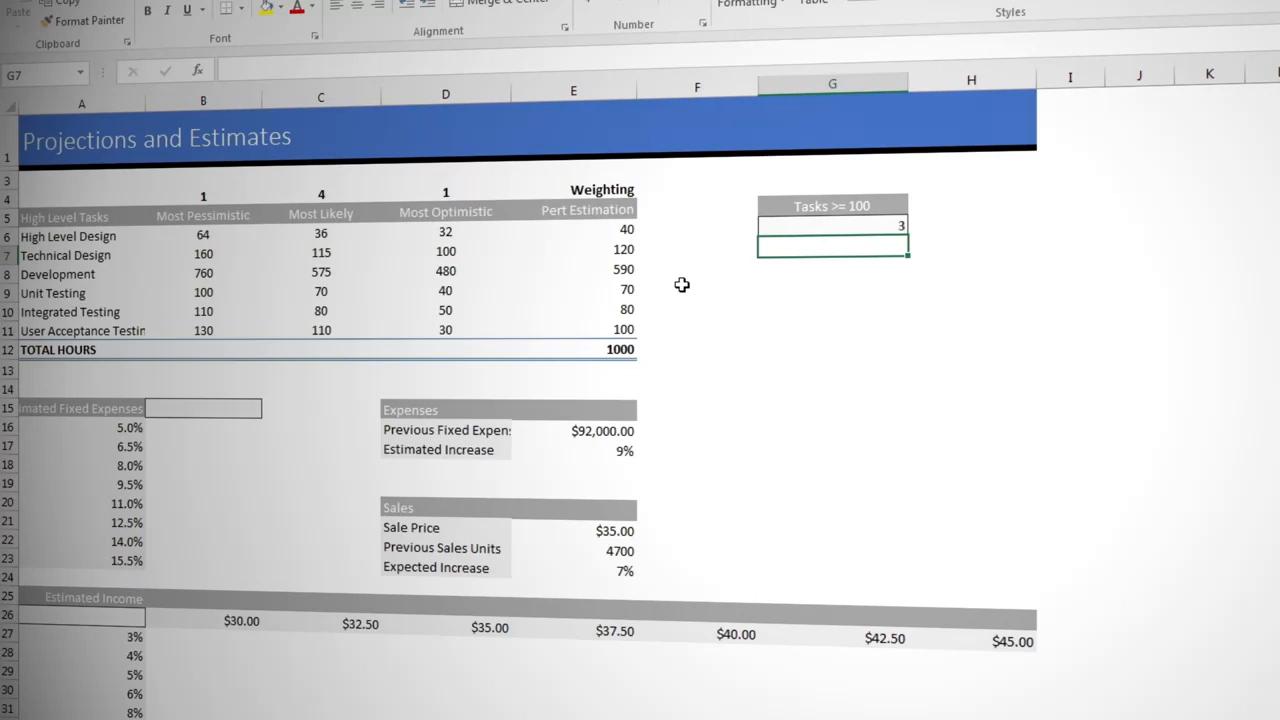
# Evaluate the Tasks >= 100 formula in G6 stage by stage through to its final result.
pyautogui.click(790, 224)
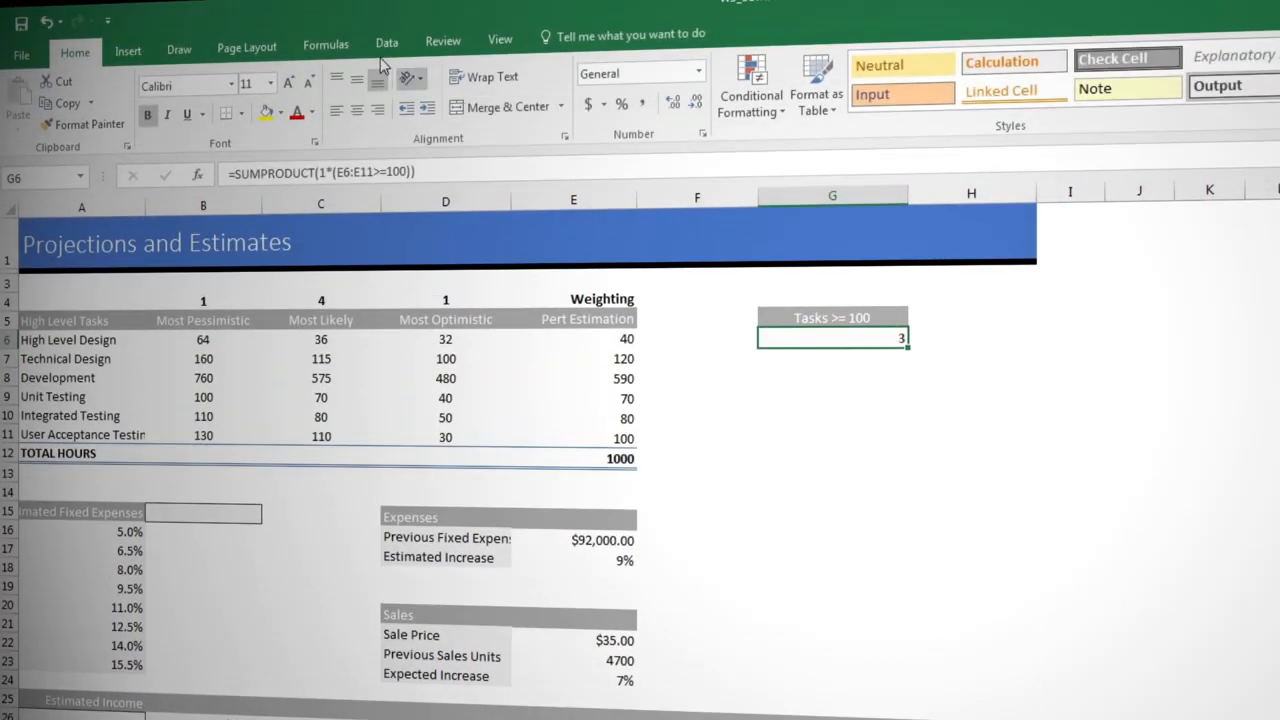
pyautogui.click(338, 48)
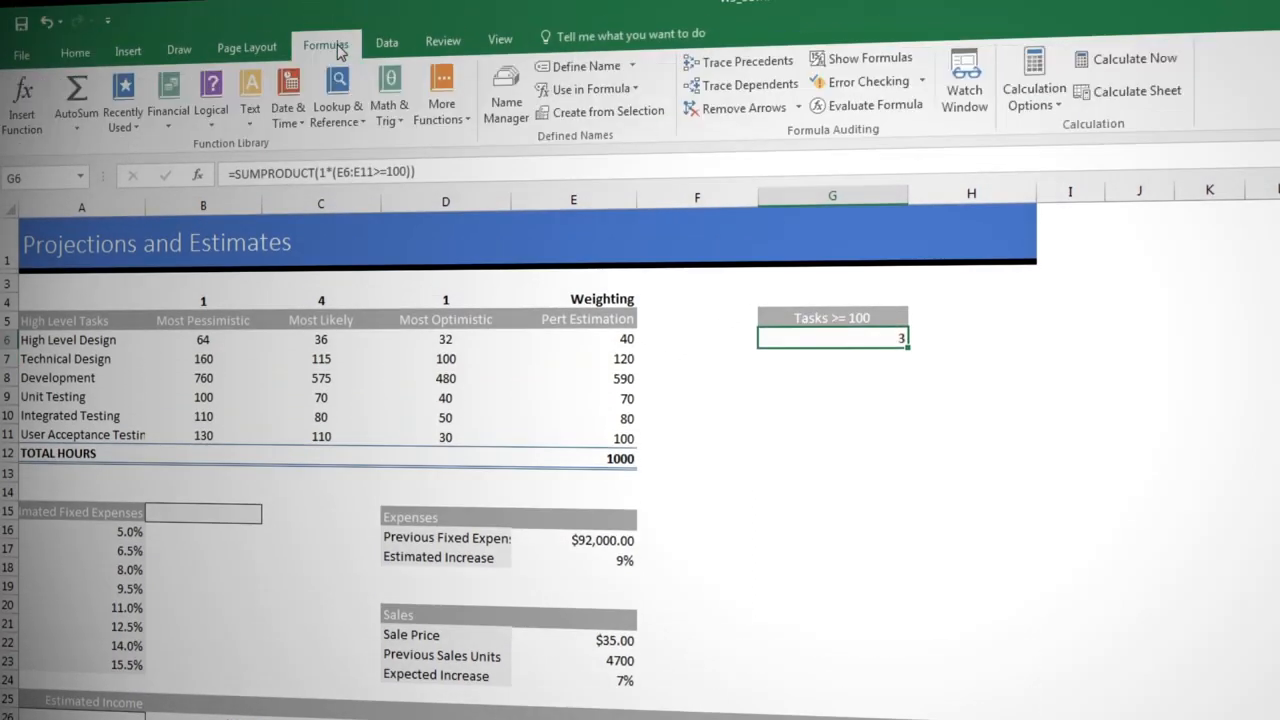
pyautogui.click(837, 106)
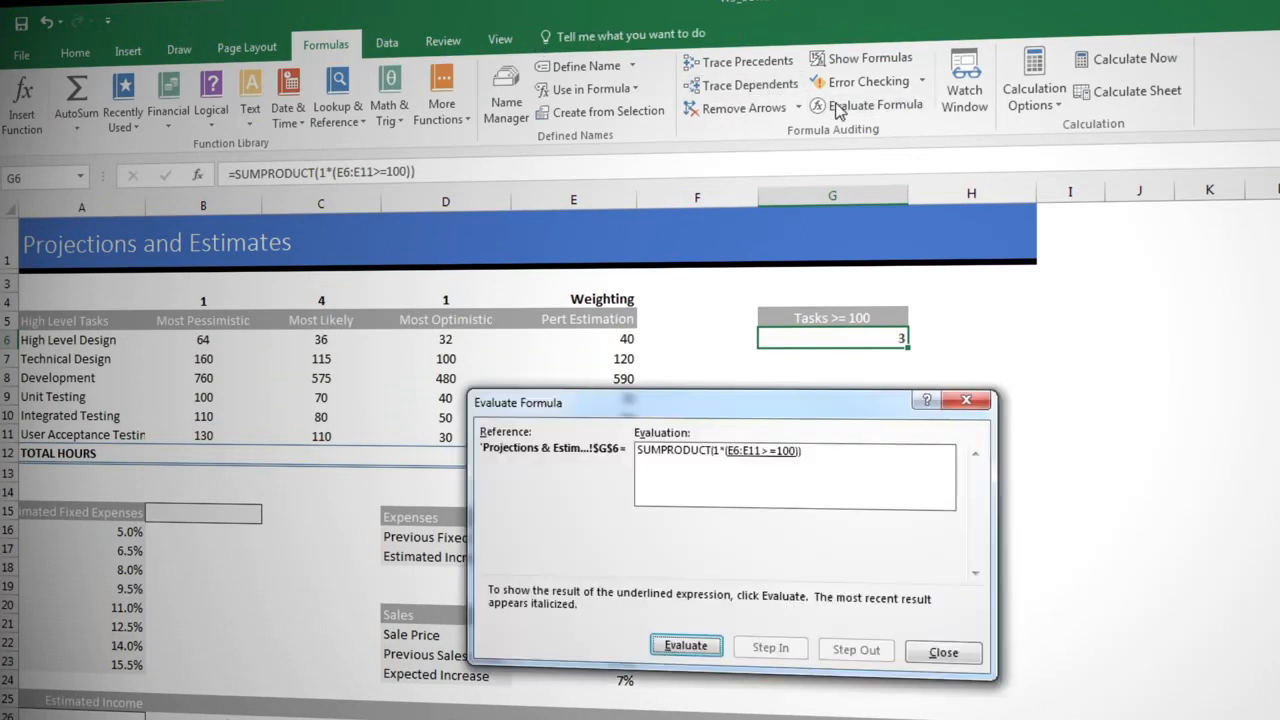
pyautogui.click(690, 646)
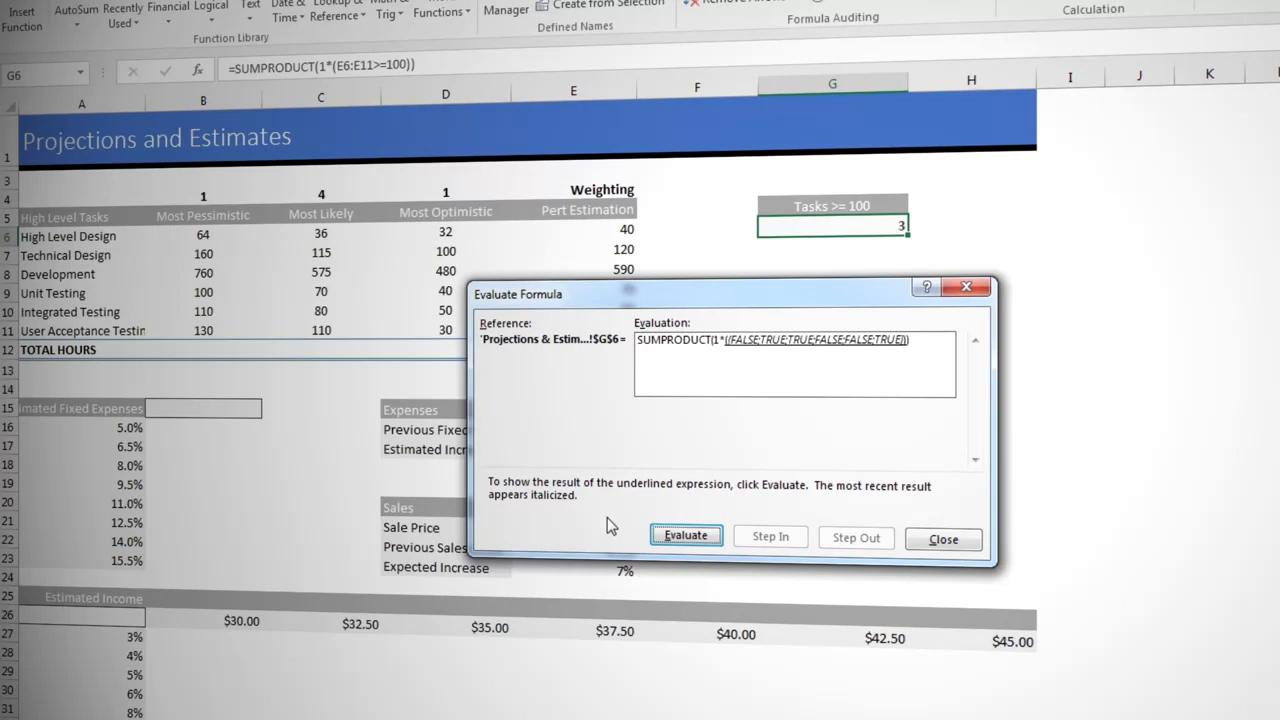
pyautogui.click(669, 538)
pyautogui.click(686, 536)
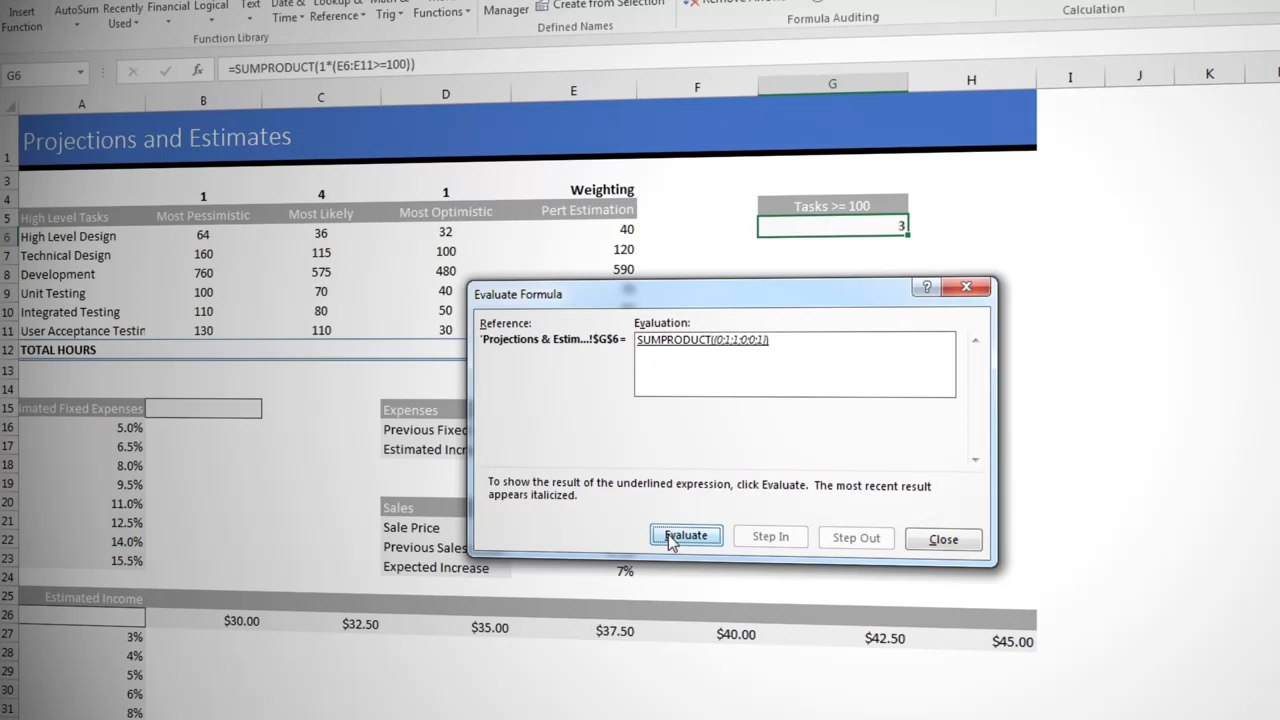
pyautogui.click(686, 536)
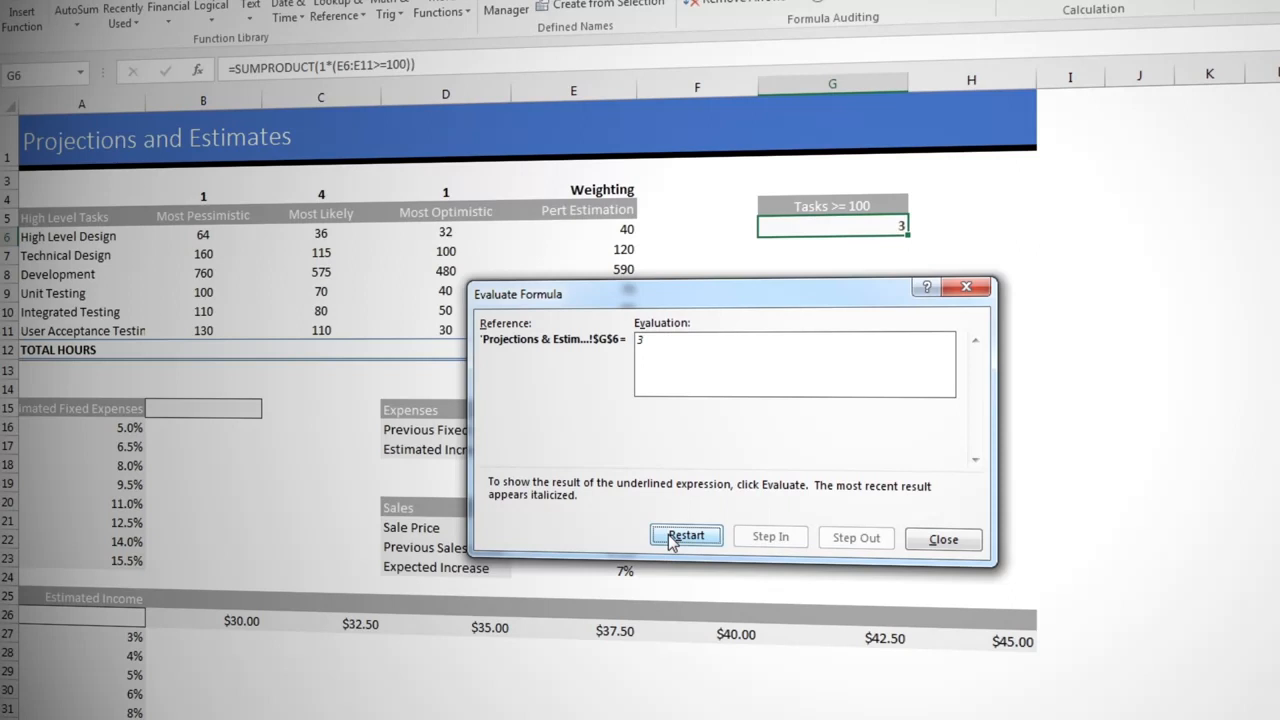